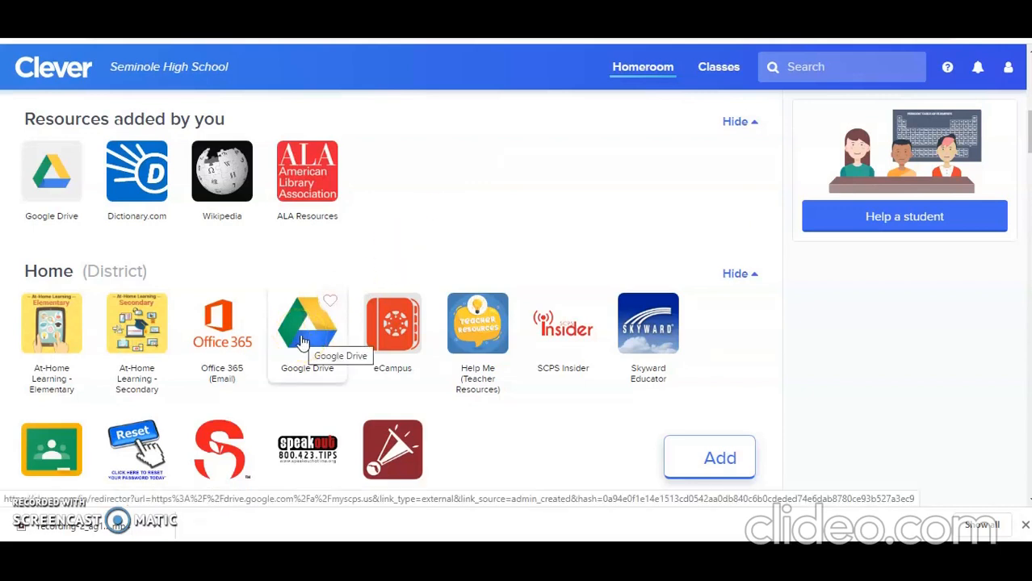
- Open the district's Google Drive and start a new Google Form from a template to reach the template gallery
left_click(302, 342)
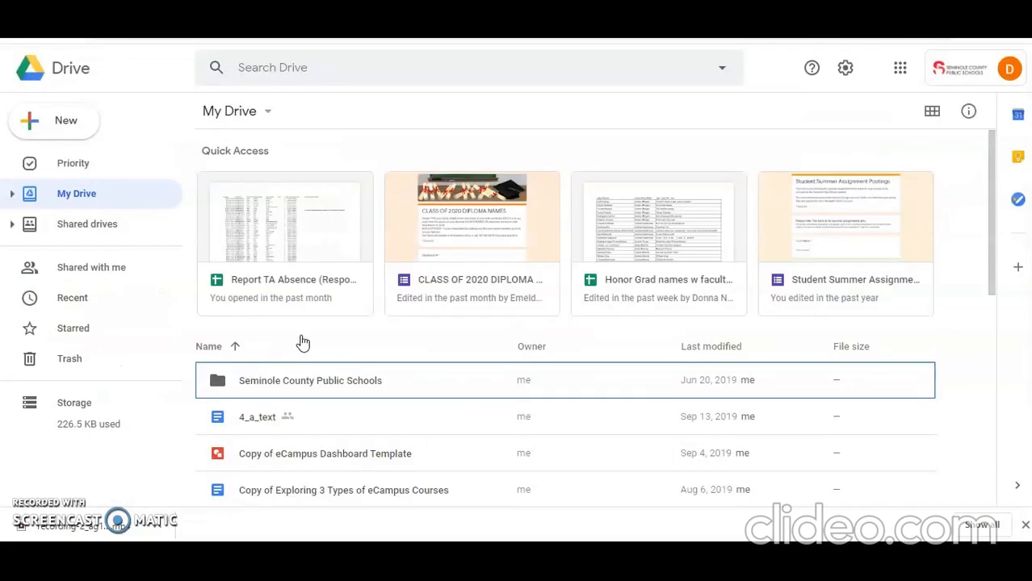
left_click(75, 130)
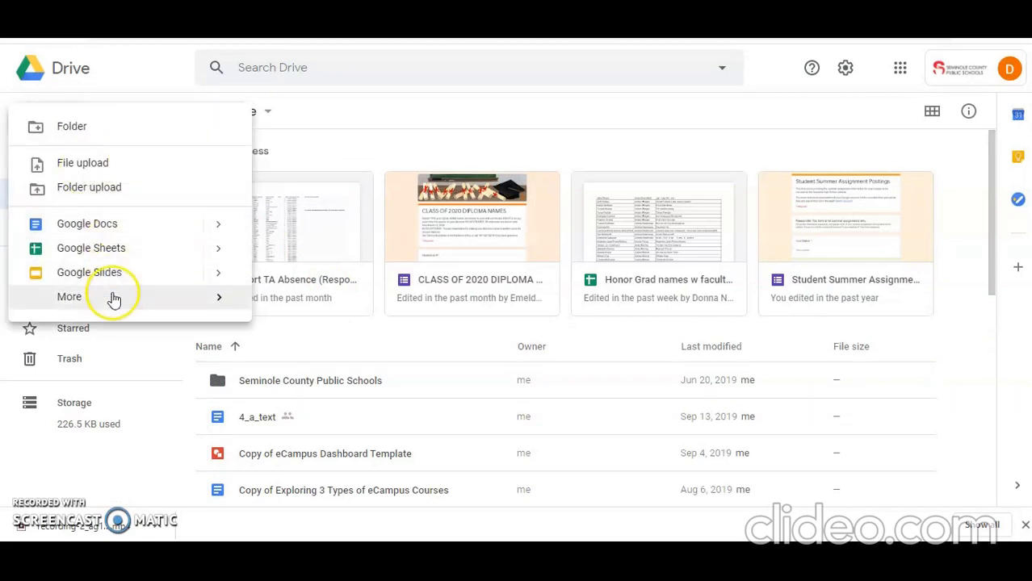
left_click(204, 297)
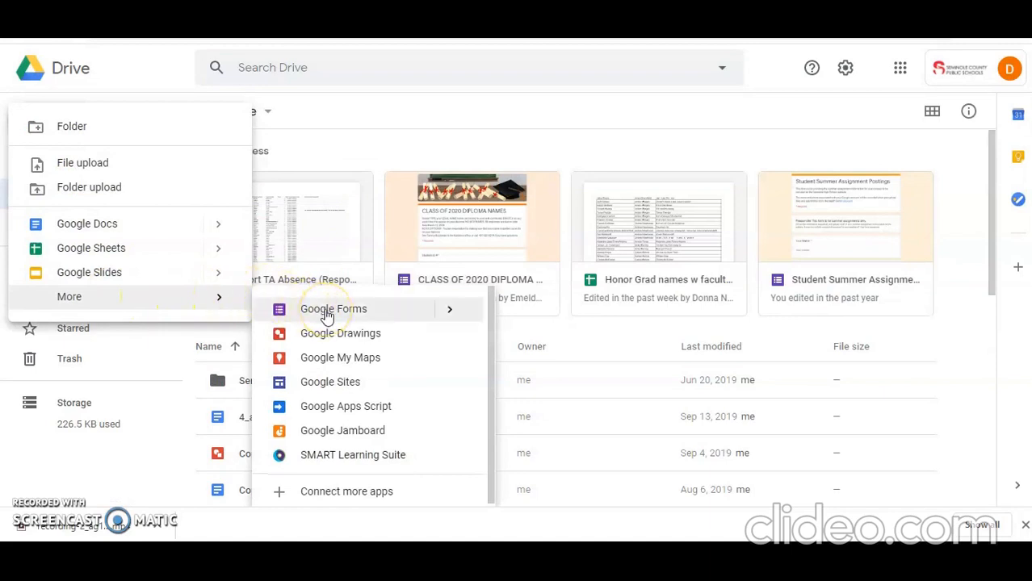
left_click(450, 311)
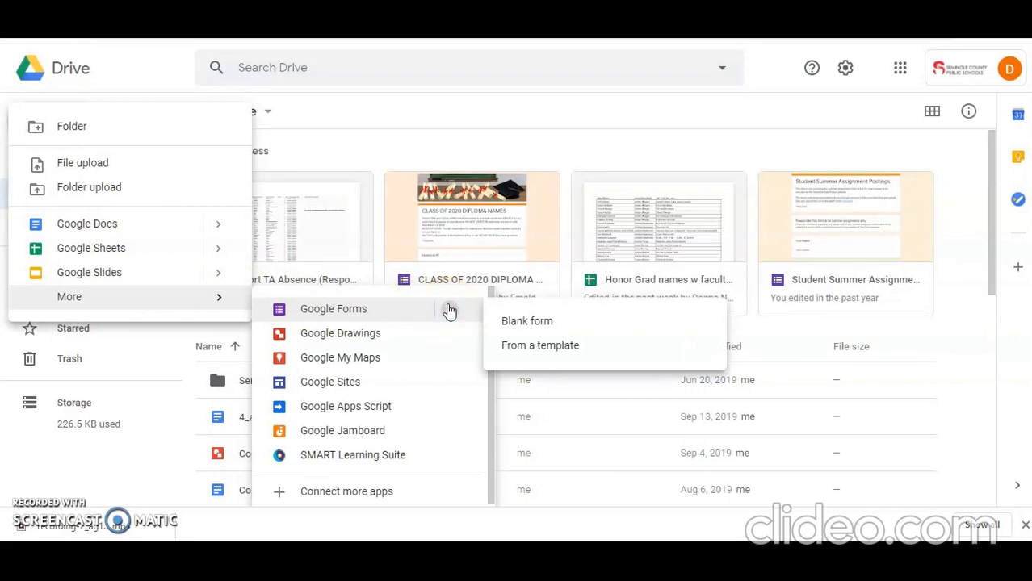
left_click(537, 347)
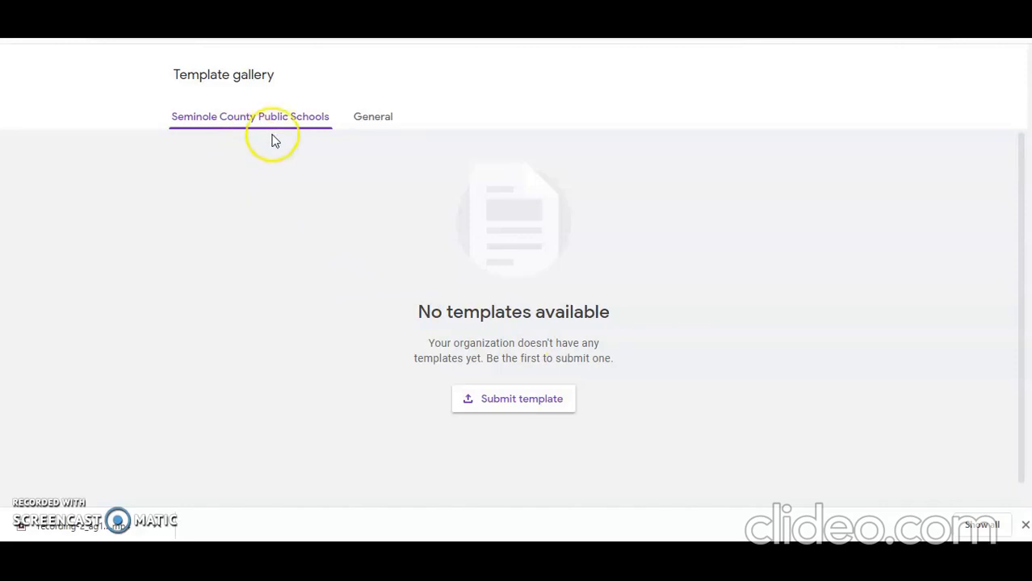
- Look through the General form templates in the Education, Personal and Work categories
left_click(379, 119)
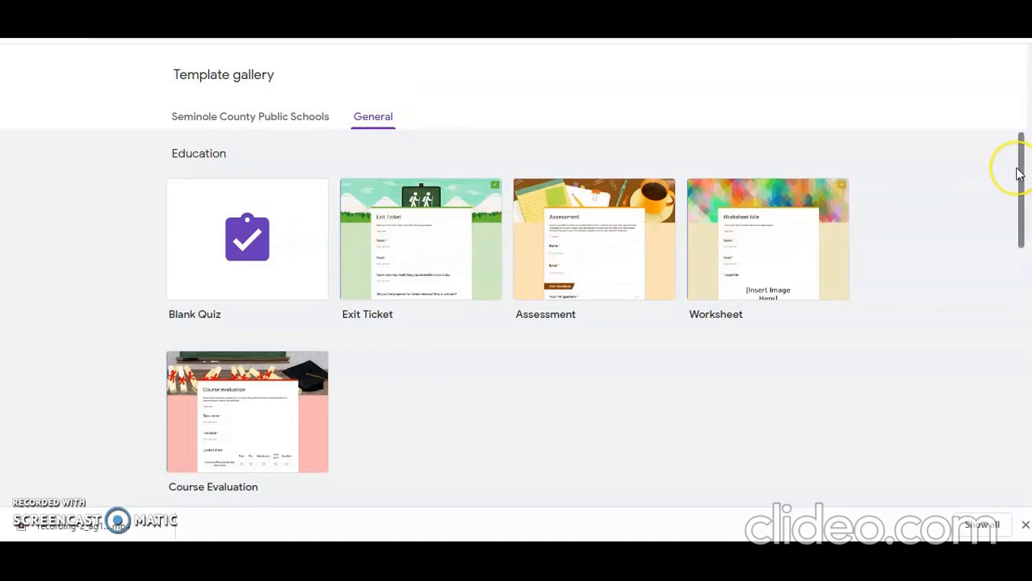
left_click_drag(1018, 174, 1016, 265)
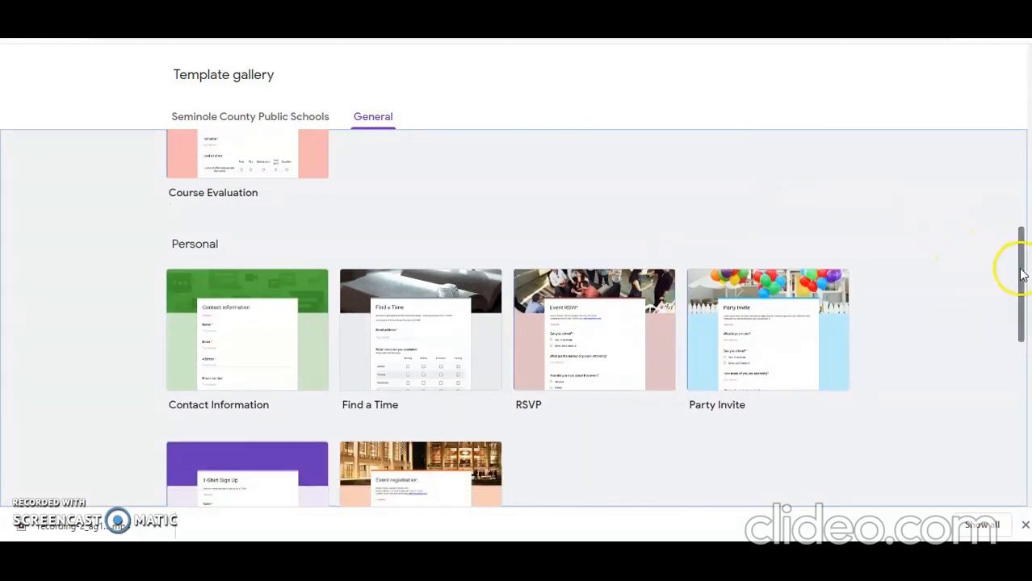
left_click_drag(1018, 267, 1003, 348)
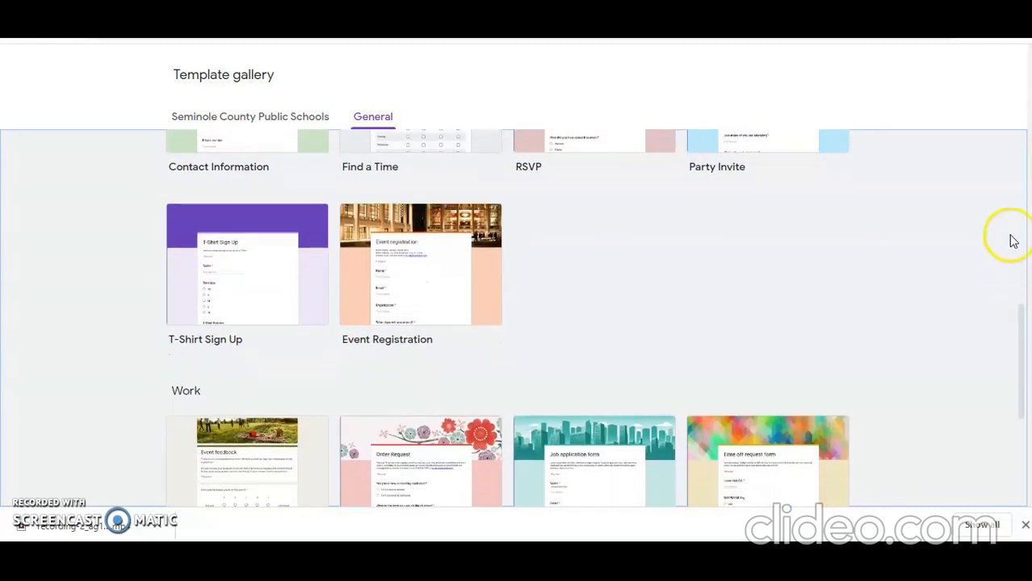
left_click_drag(1020, 315, 1027, 81)
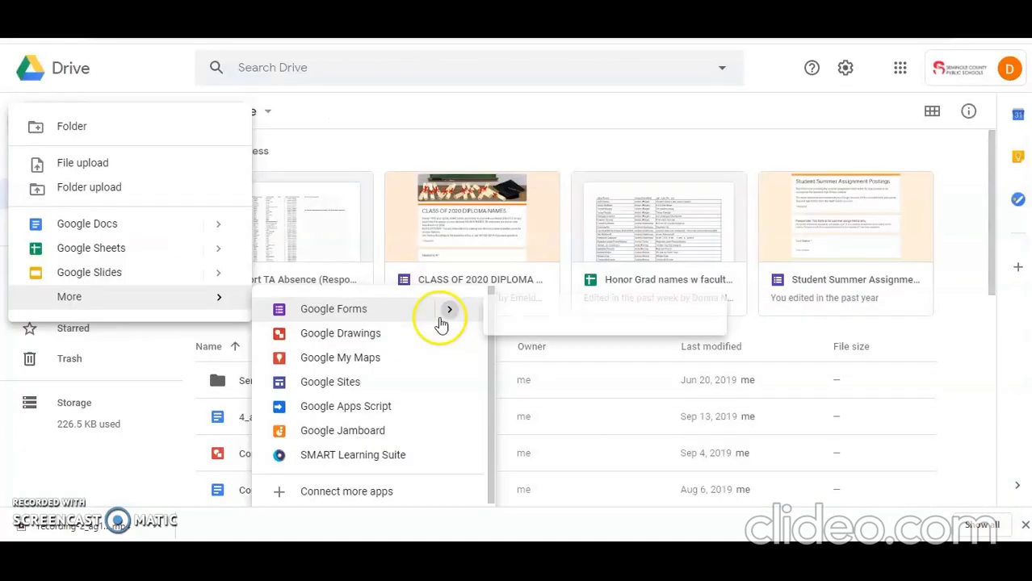
- Return to Google Drive and create a new blank Google Form
mouse_move(451, 315)
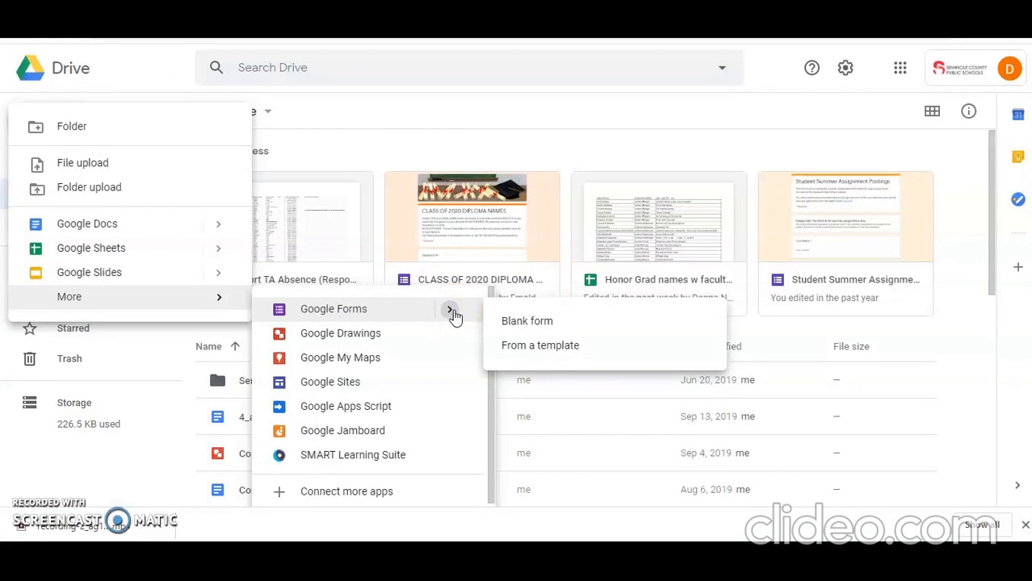
left_click(525, 326)
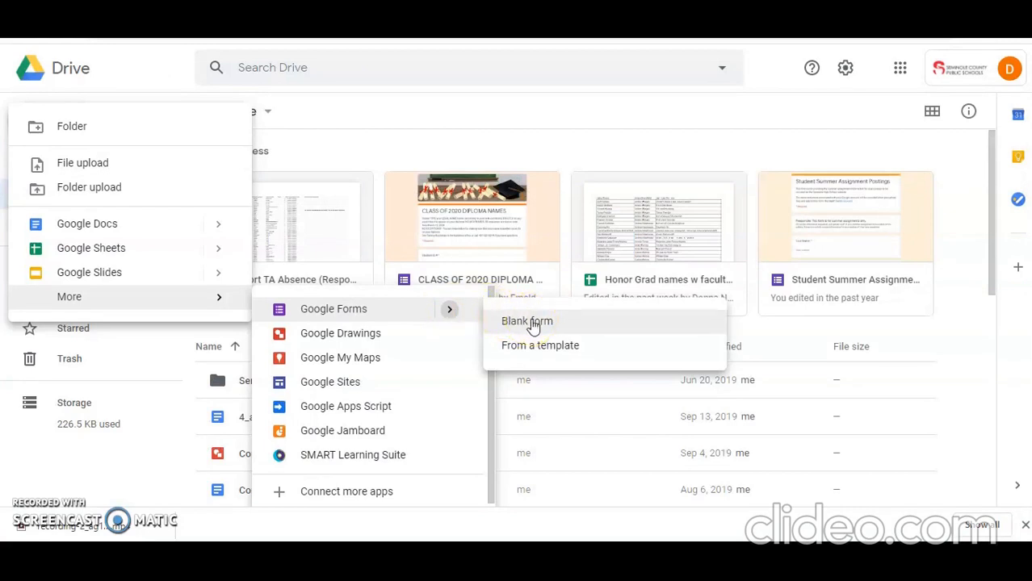
left_click(533, 325)
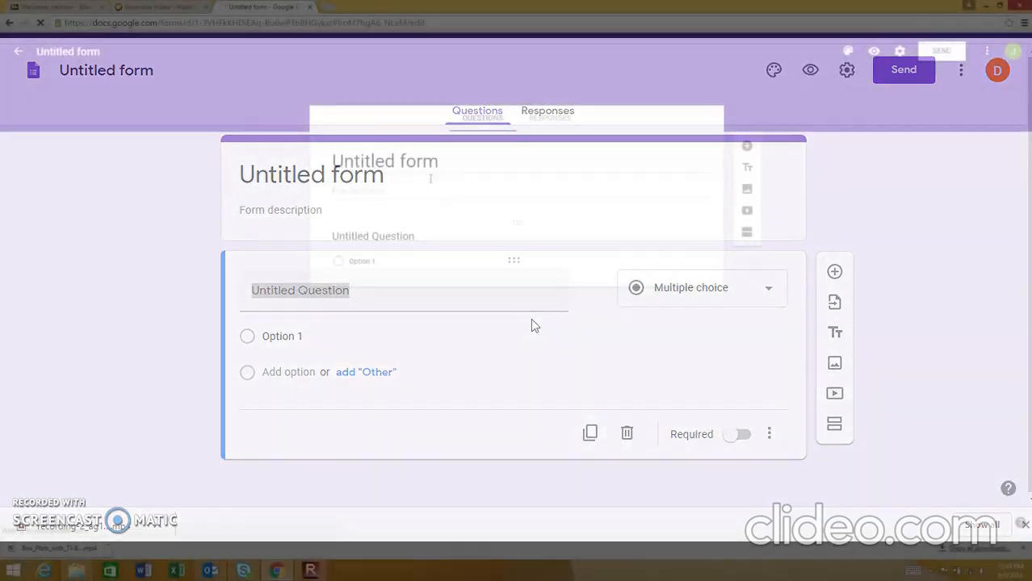
- Title the form Demographics and leave its description empty
left_click(419, 161)
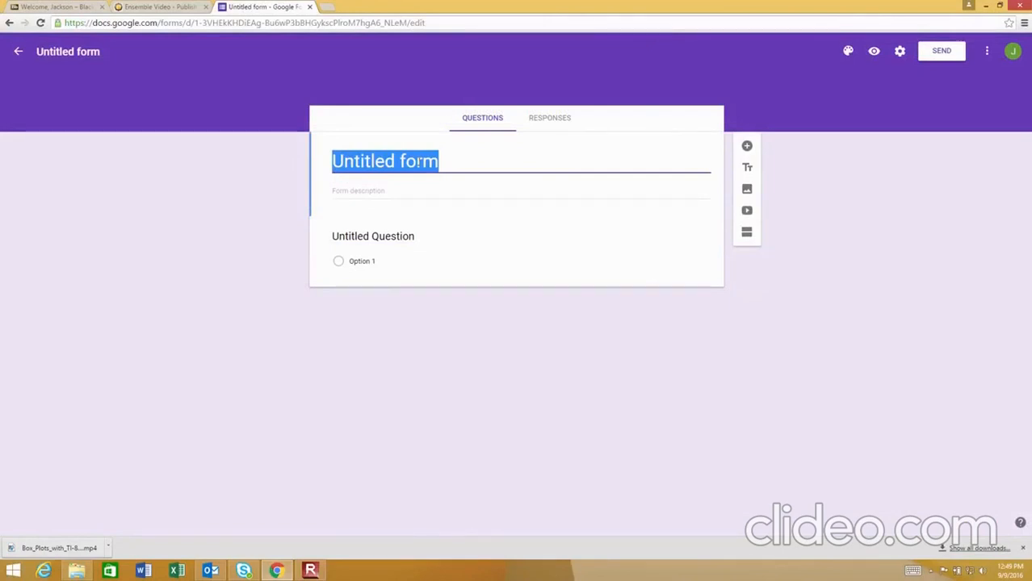
type("Demographics")
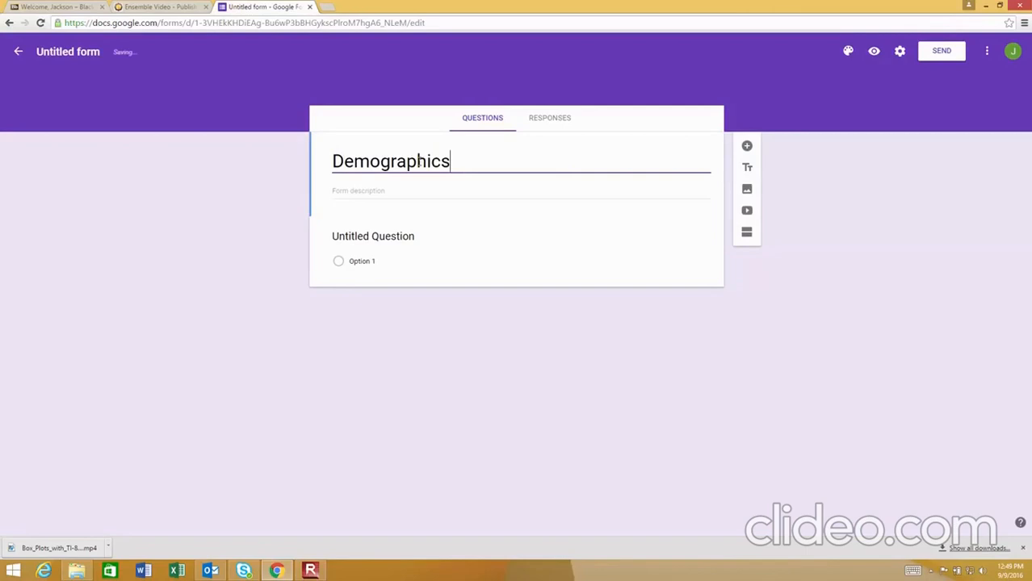
left_click(332, 193)
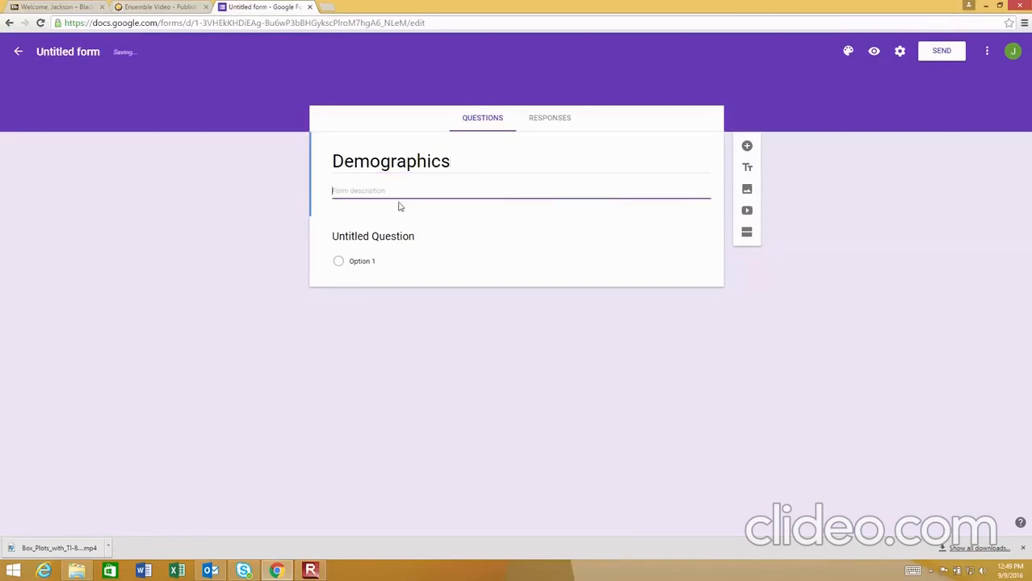
- Name the first multiple-choice question Gender and give it the answer options Male and Female
left_click(392, 236)
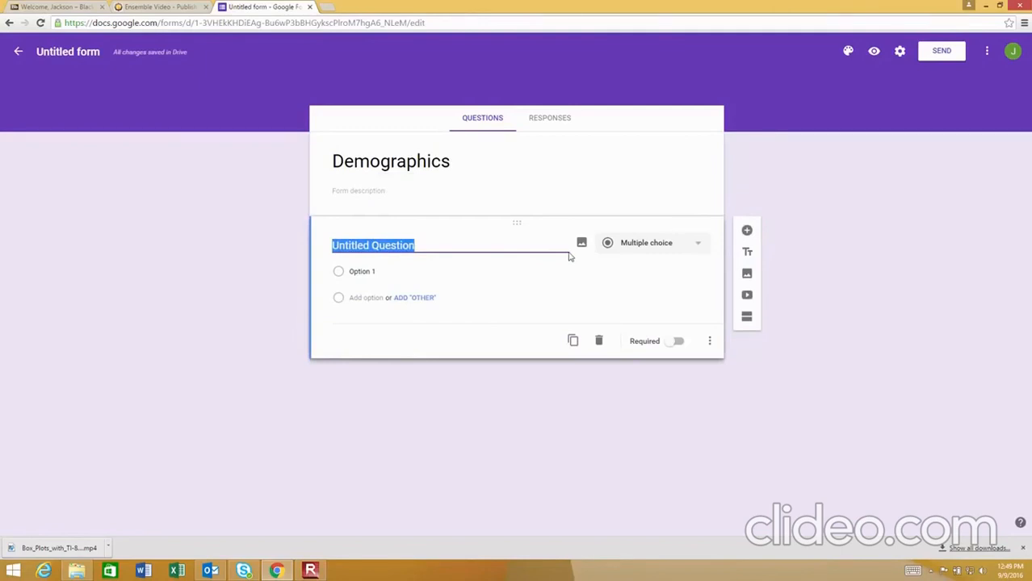
type("Gender")
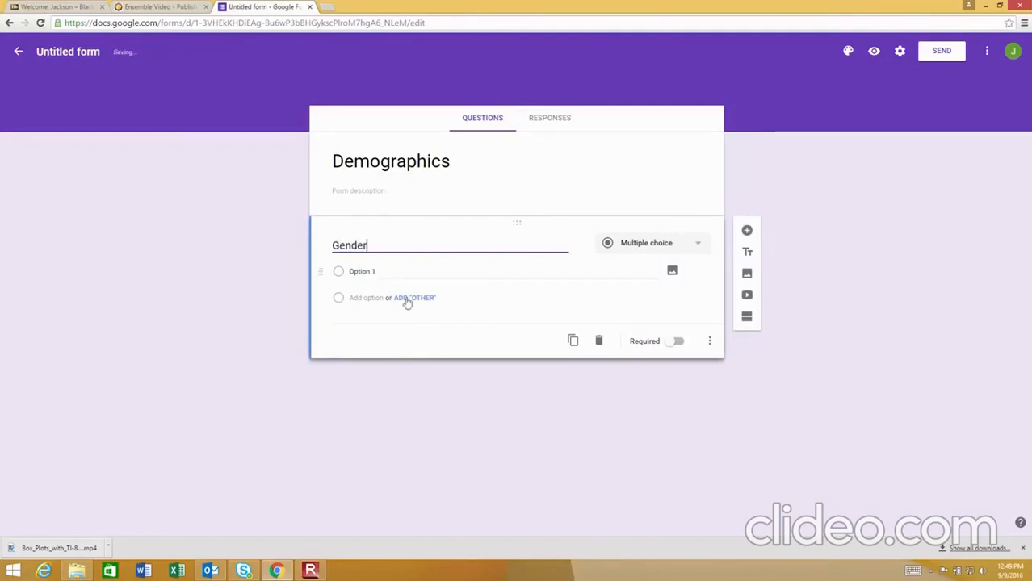
left_click(363, 272)
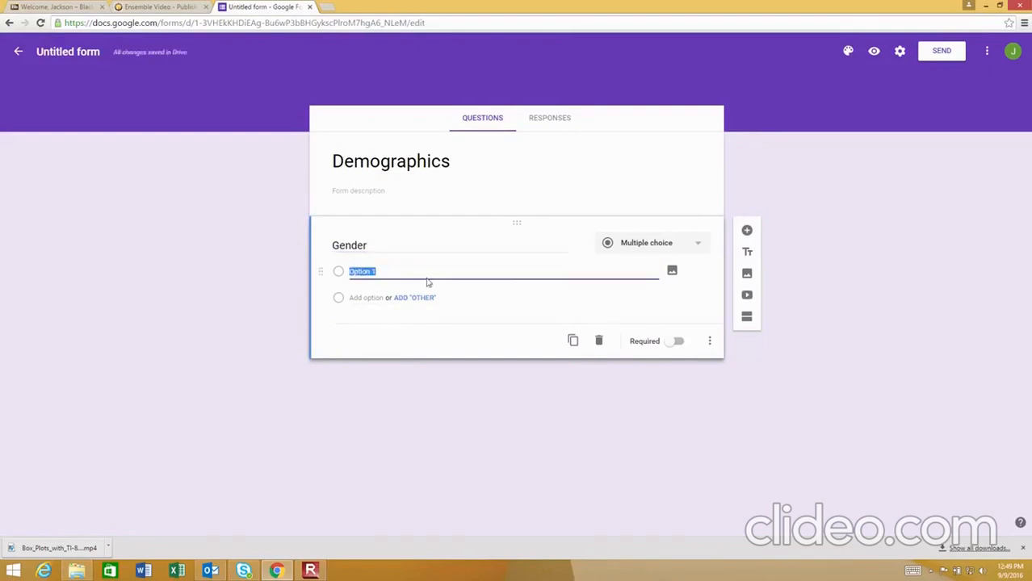
type("Male")
left_click(365, 298)
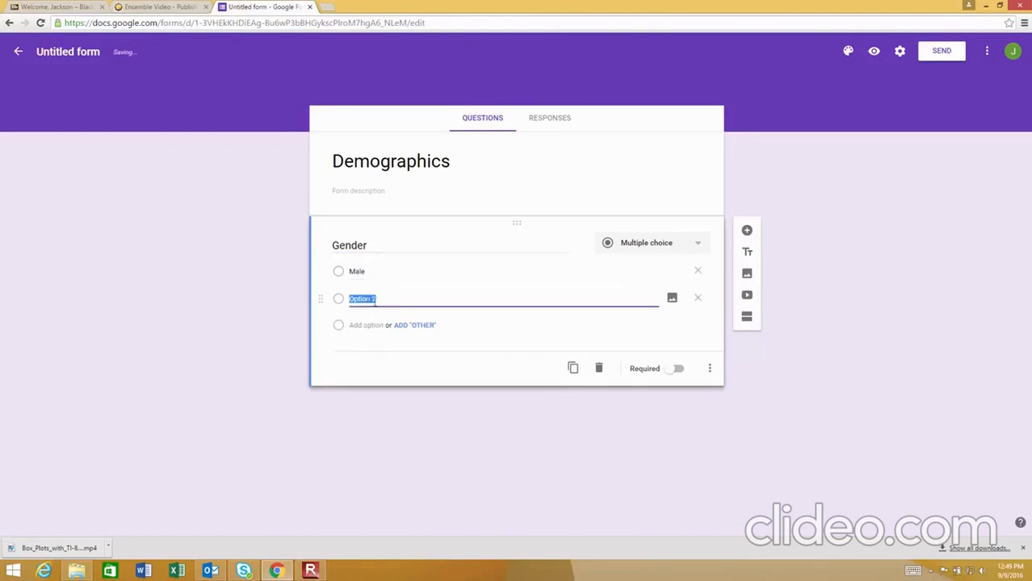
type("Female")
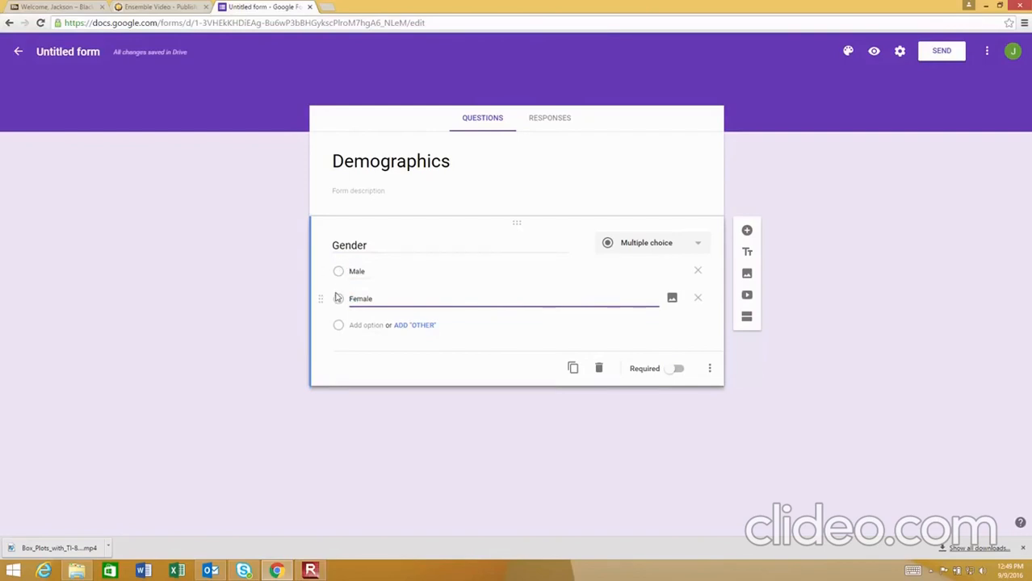
- Add a second question below Gender and set its answer type to Checkboxes
left_click(747, 233)
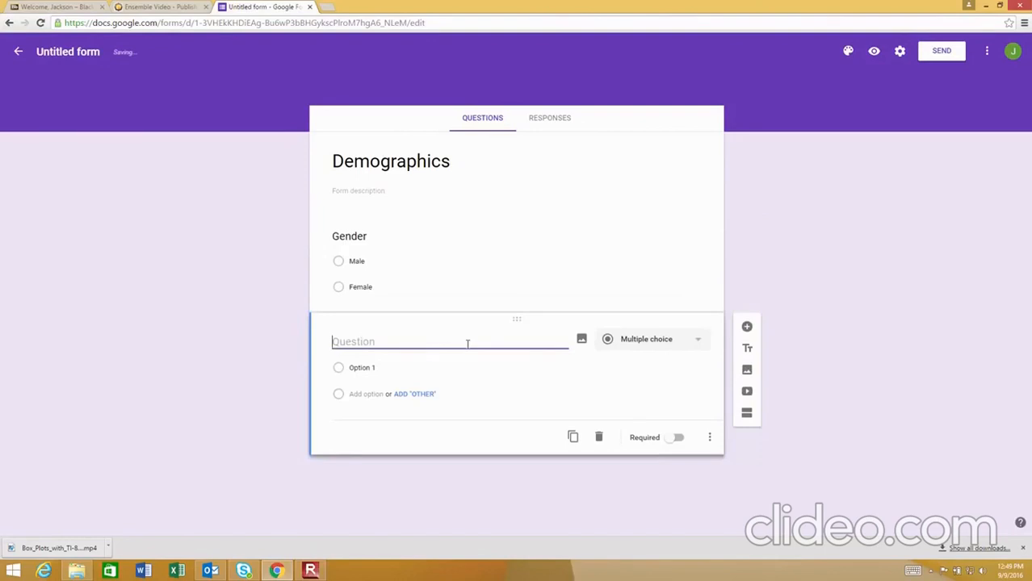
left_click(699, 342)
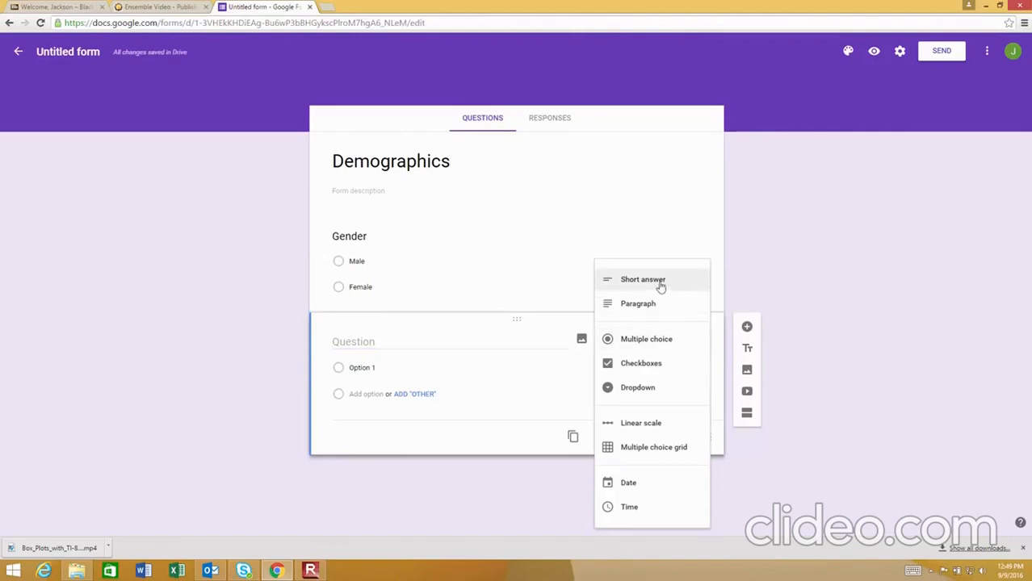
left_click(646, 368)
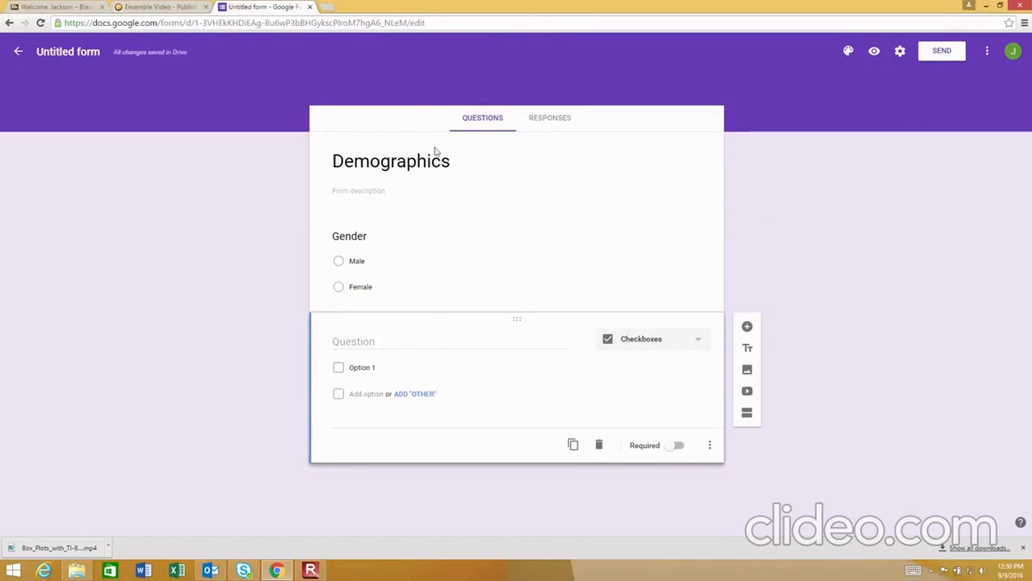
- Review the form's email, link and HTML embed sending options, and leave without sending it
left_click(940, 55)
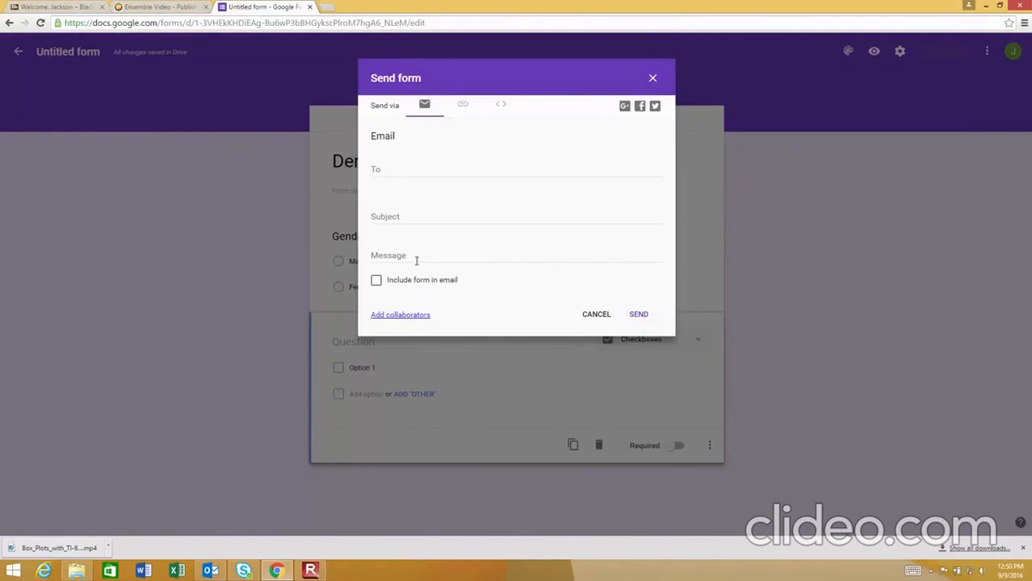
left_click(463, 108)
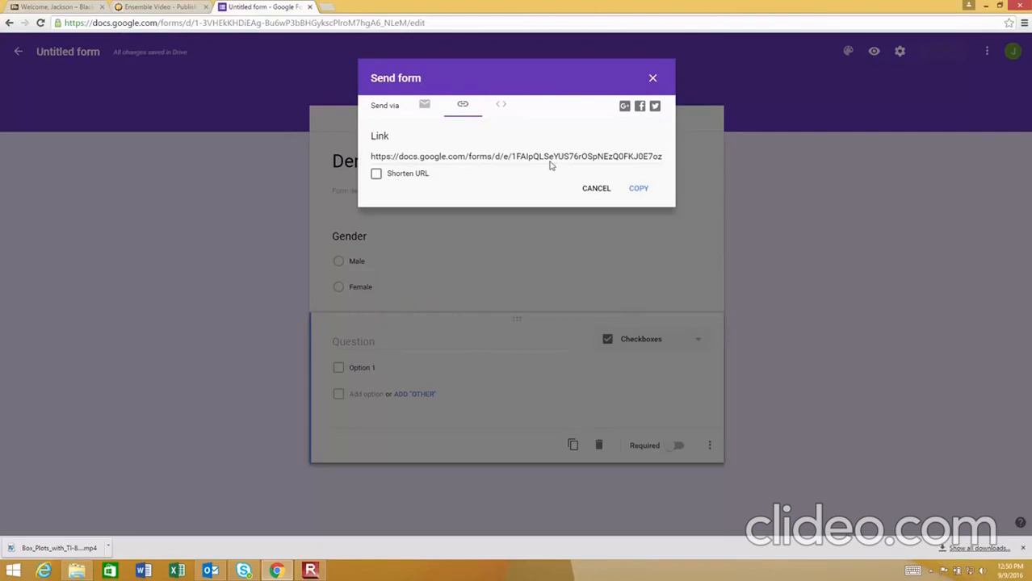
left_click(500, 108)
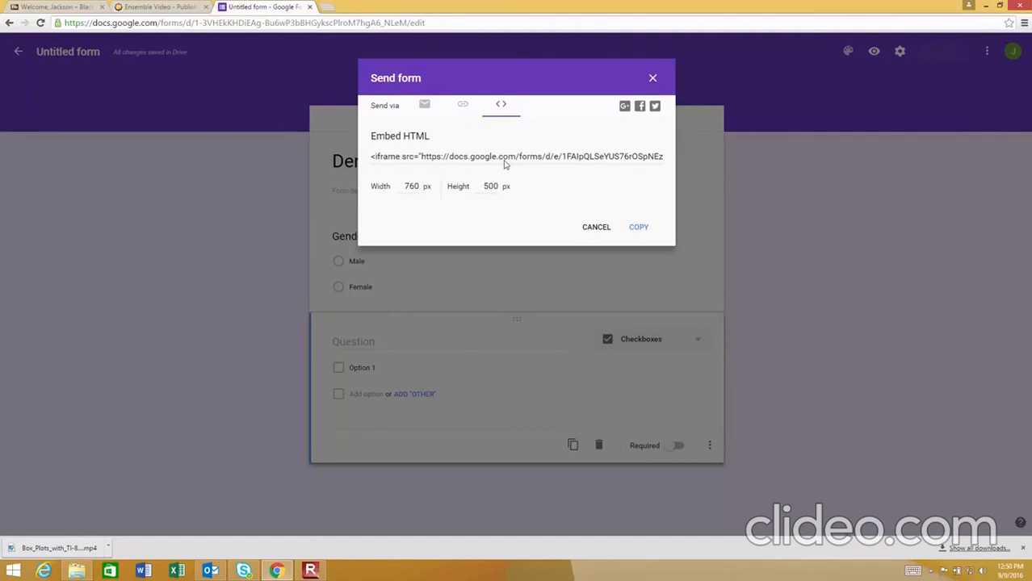
left_click(654, 79)
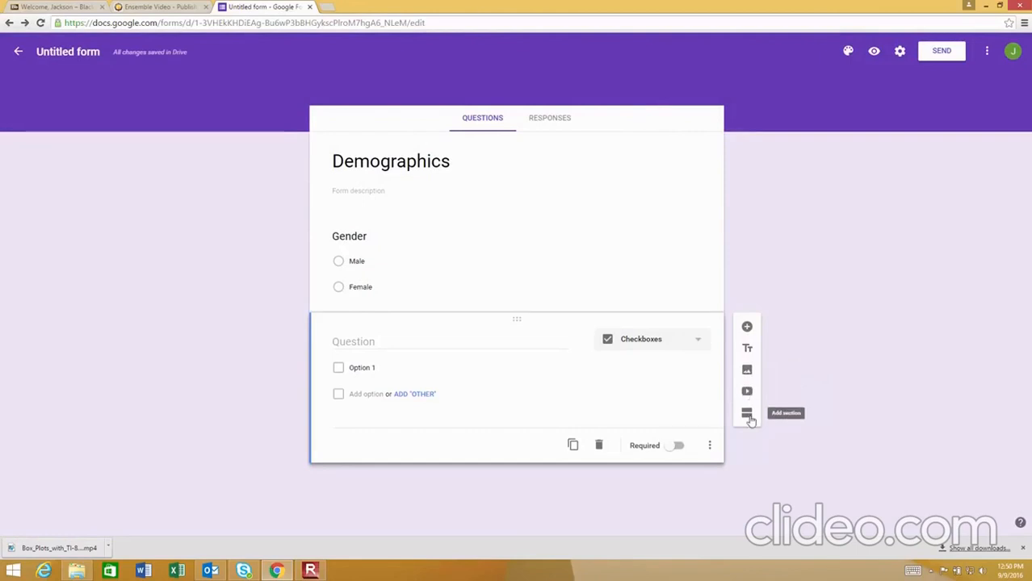
- Delete the blank Checkboxes question below Gender
left_click(599, 446)
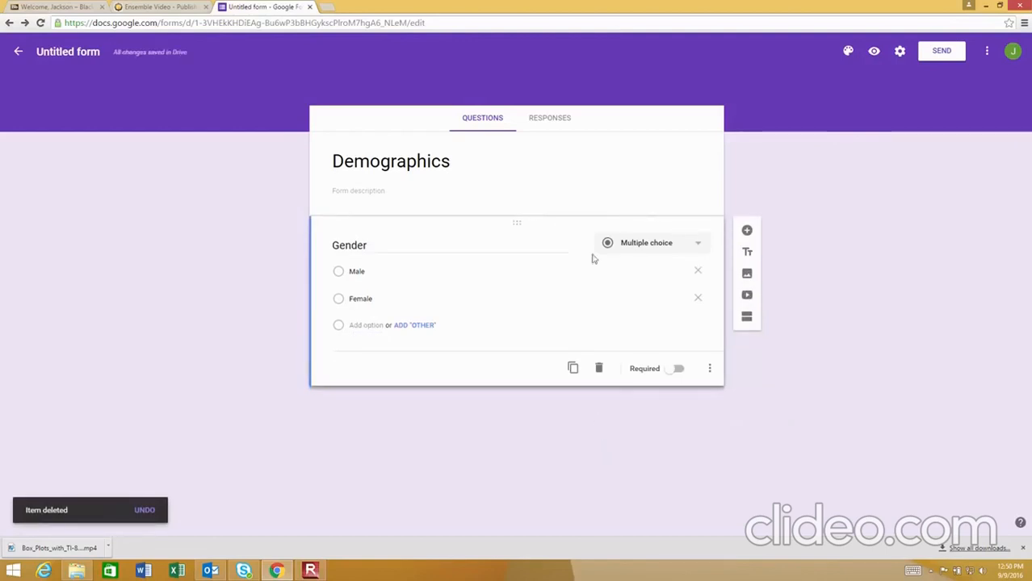
- View the form's responses and check the spreadsheet destination options without creating a spreadsheet
left_click(545, 122)
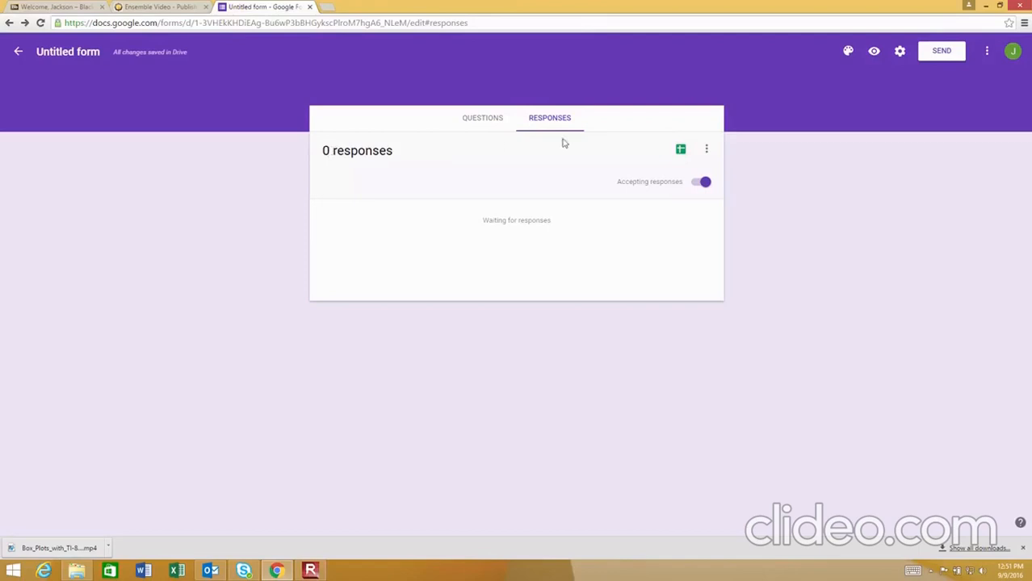
left_click(681, 153)
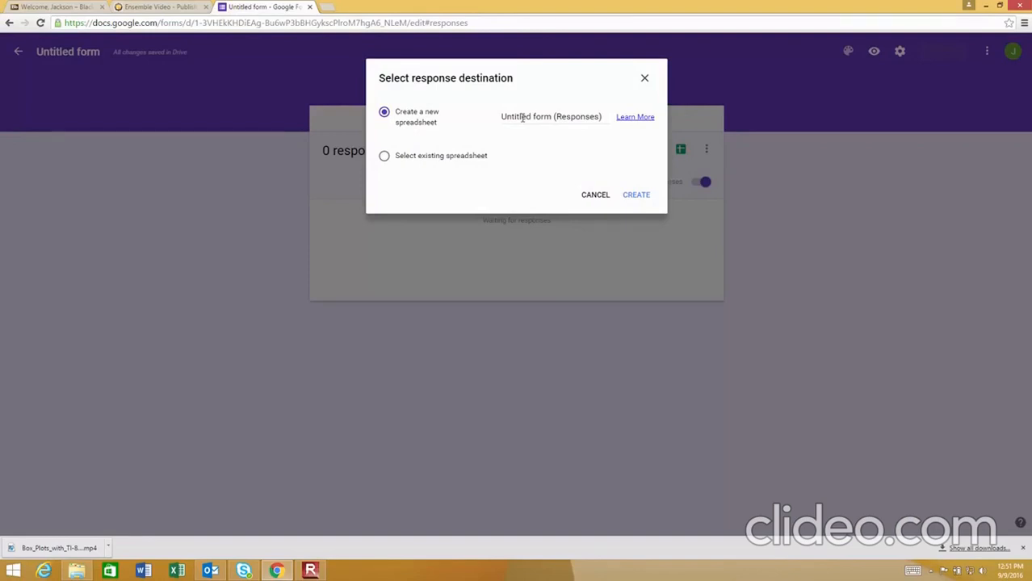
left_click(594, 196)
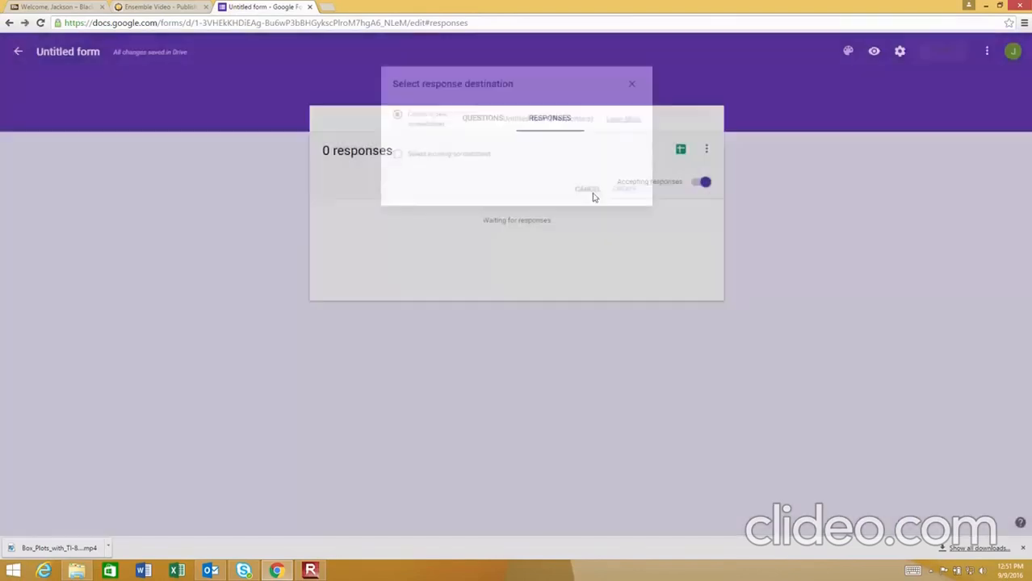